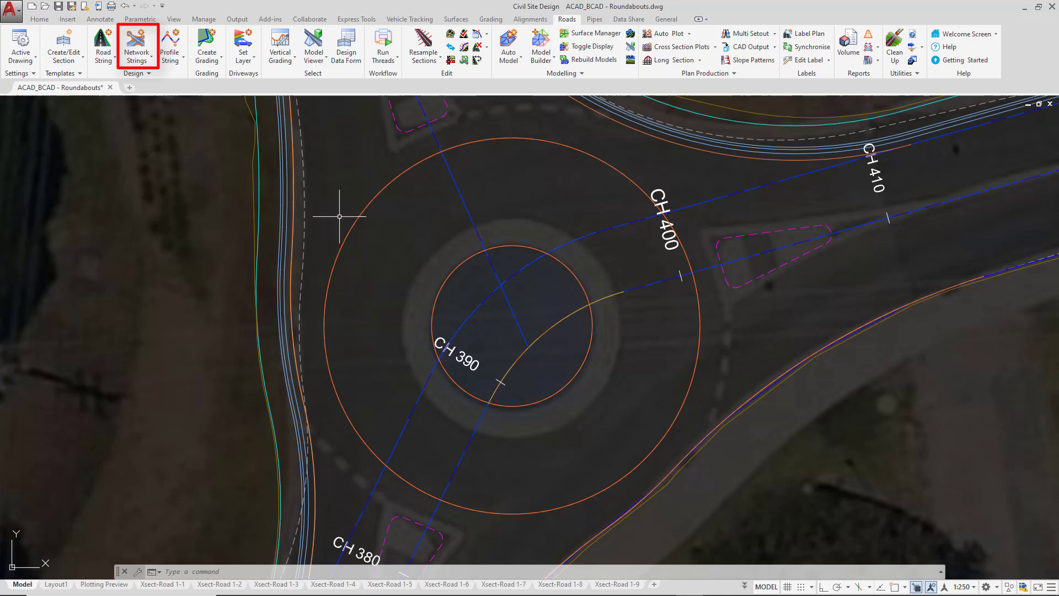
# Launch the Roundabout command from the Roads > Network Strings dropdown
pyautogui.click(137, 64)
pyautogui.click(189, 177)
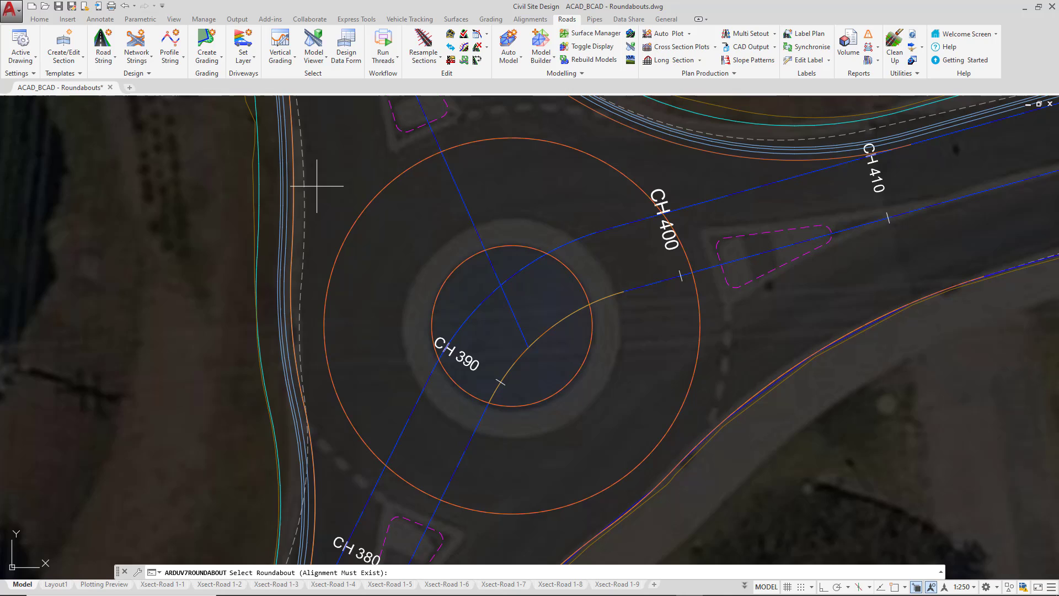
# Pick the inner island circle as the roundabout, zoom around it, then start choosing the outer alignment
pyautogui.click(434, 303)
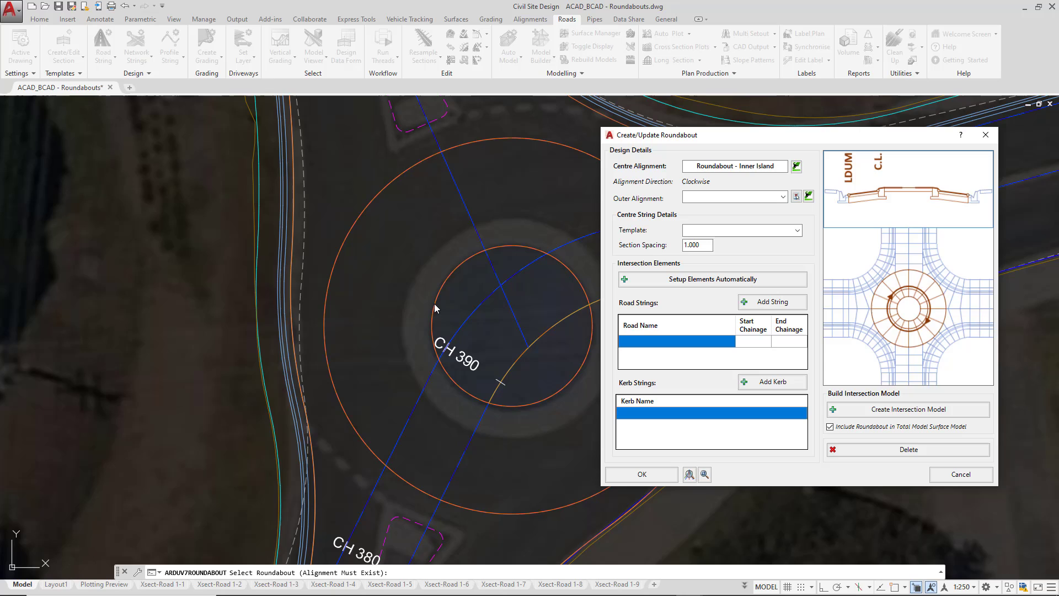
pyautogui.click(705, 476)
pyautogui.click(706, 475)
pyautogui.scroll(1, 611, 331)
pyautogui.moveTo(610, 331); pyautogui.dragTo(431, 327, button='middle')
pyautogui.press('Escape')
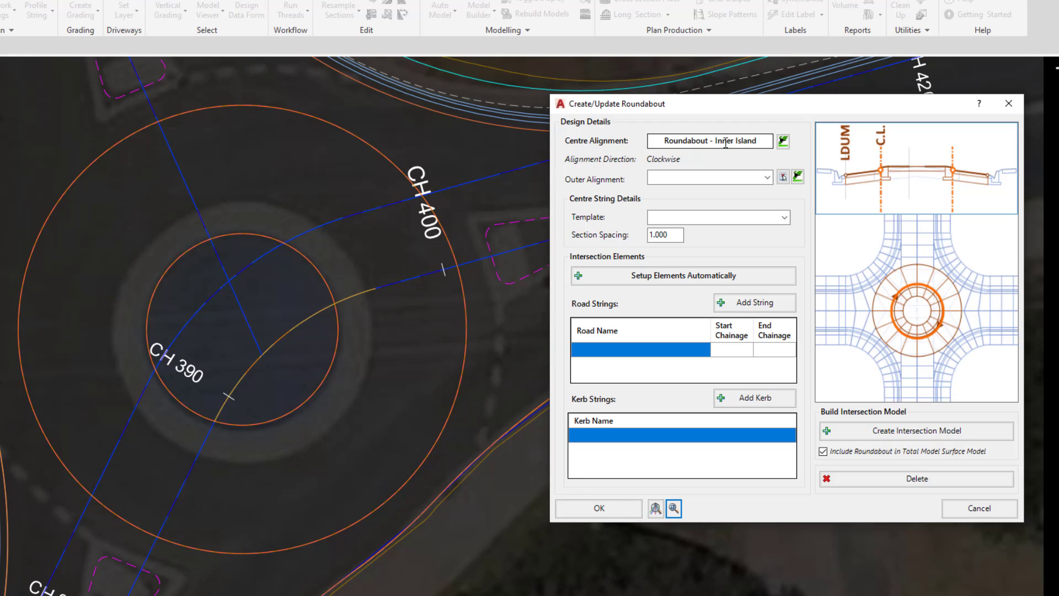
pyautogui.click(718, 177)
pyautogui.click(767, 177)
# Set the outer alignment to Roundabout - Outer Island and the template to Kerb - Mountable-R
pyautogui.click(758, 189)
pyautogui.click(785, 218)
pyautogui.click(754, 271)
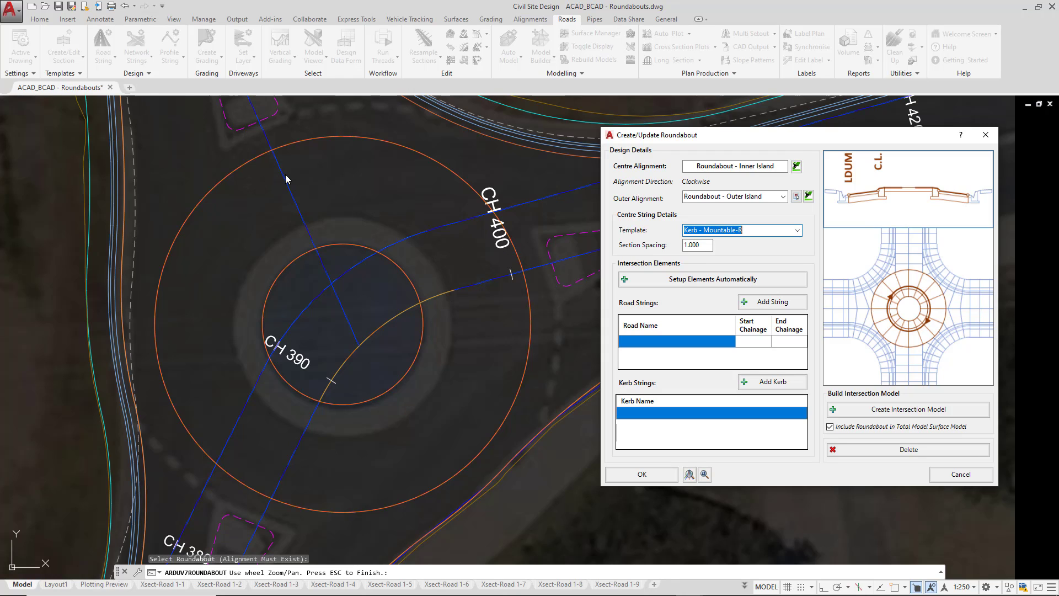
# Review the listed road strings, Existing Road Crown and Existing Side Road, in the roundabout setup
pyautogui.click(284, 175)
pyautogui.click(526, 136)
pyautogui.moveTo(766, 306)
pyautogui.moveTo(778, 384)
pyautogui.moveTo(690, 286)
# Auto-populate the road and kerb strings and create the intersection model around the inner island
pyautogui.click(694, 284)
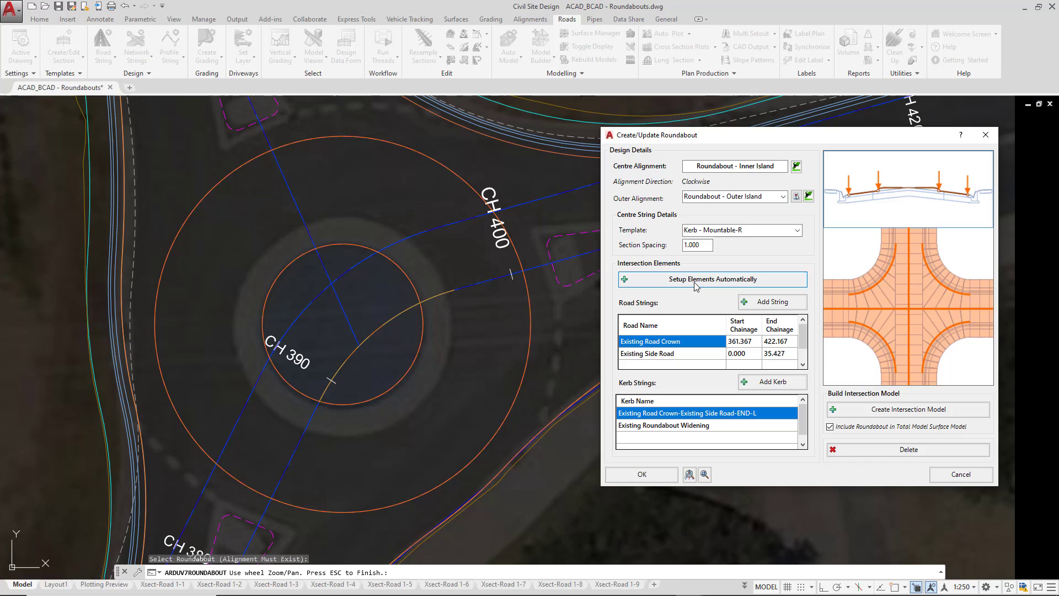
pyautogui.click(931, 413)
pyautogui.click(930, 454)
pyautogui.click(931, 451)
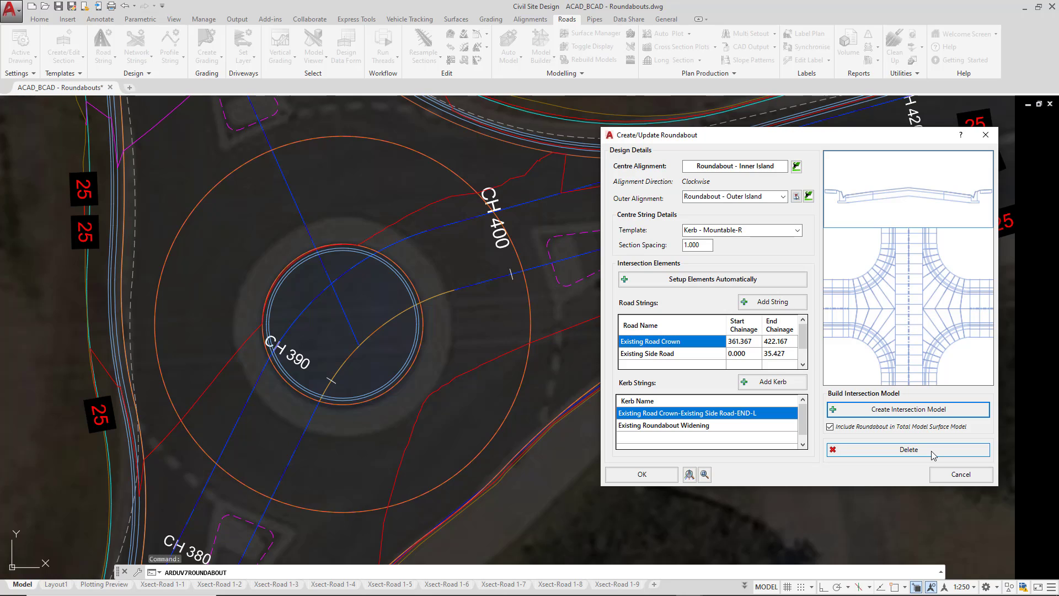
# Close the roundabout setup and untick Contours for the RND-Roundabout - Inner Island-FinalModel surface
pyautogui.click(661, 476)
pyautogui.scroll(-2, 568, 345)
pyautogui.click(589, 48)
pyautogui.moveTo(471, 130); pyautogui.dragTo(740, 200)
pyautogui.click(648, 330)
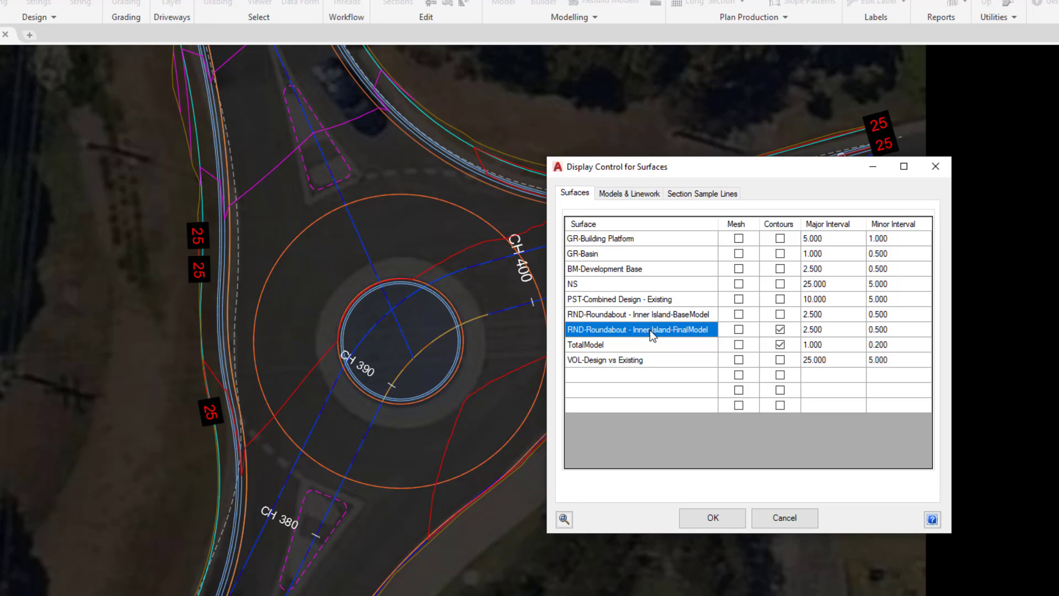
pyautogui.click(420, 196)
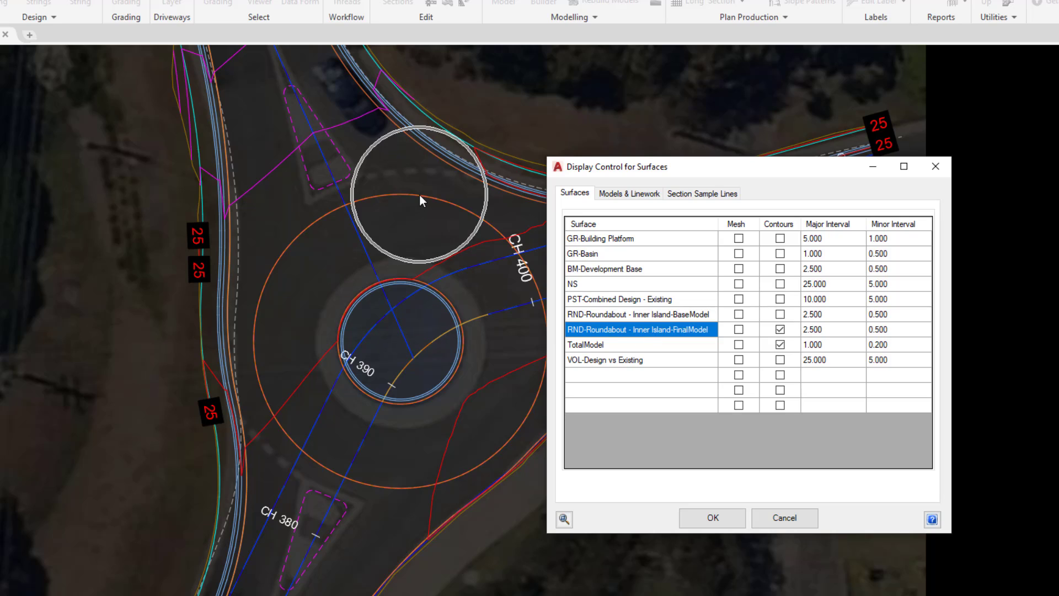
pyautogui.click(780, 330)
# Apply the surface display changes and regenerate the drawing with RE
pyautogui.click(710, 517)
pyautogui.write('re')
pyautogui.press('Return')
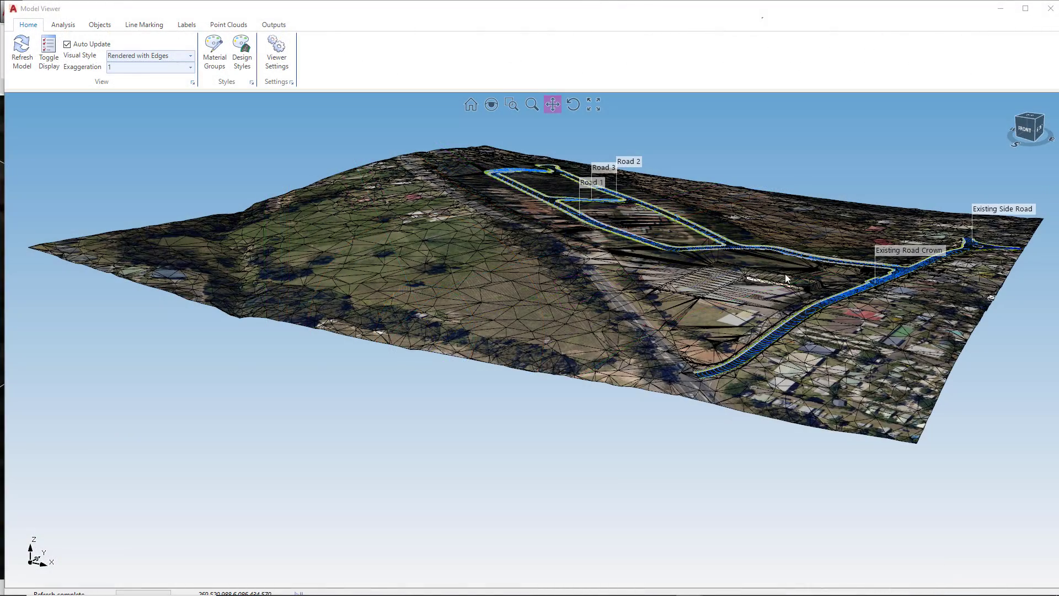
# Orbit and zoom the 3D model to the raised inner island, comparing TotalModel elevations with existing surface
pyautogui.moveTo(786, 274); pyautogui.dragTo(569, 349)
pyautogui.scroll(10, 767, 322)
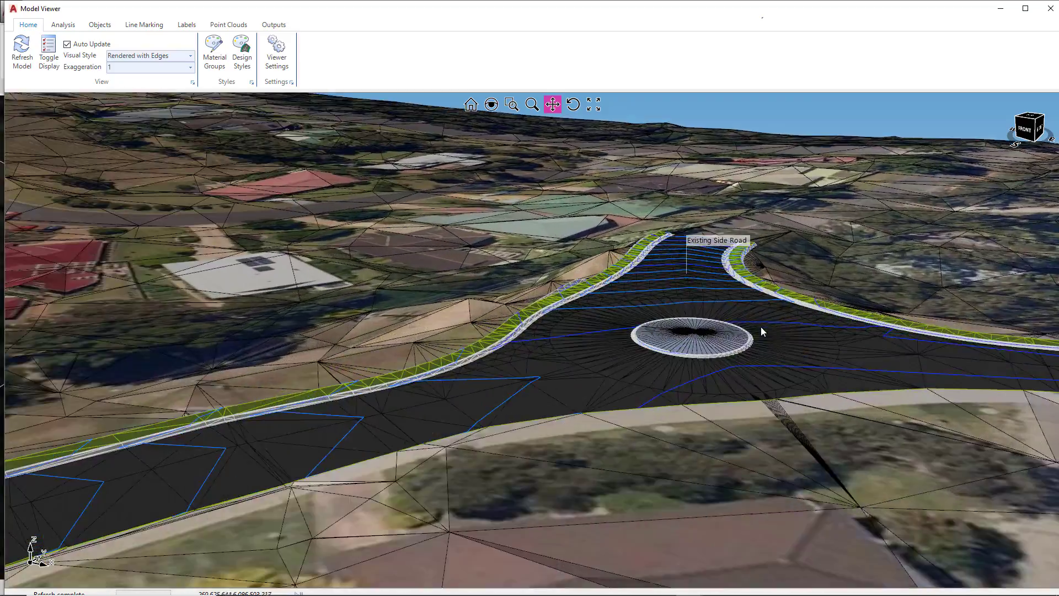
pyautogui.scroll(3, 762, 330)
pyautogui.moveTo(717, 350)
pyautogui.mouseDown(button='middle')
pyautogui.moveTo(649, 307)
pyautogui.moveTo(710, 333)
pyautogui.mouseUp(button='middle')
pyautogui.moveTo(718, 322); pyautogui.dragTo(541, 318)
pyautogui.moveTo(606, 352)
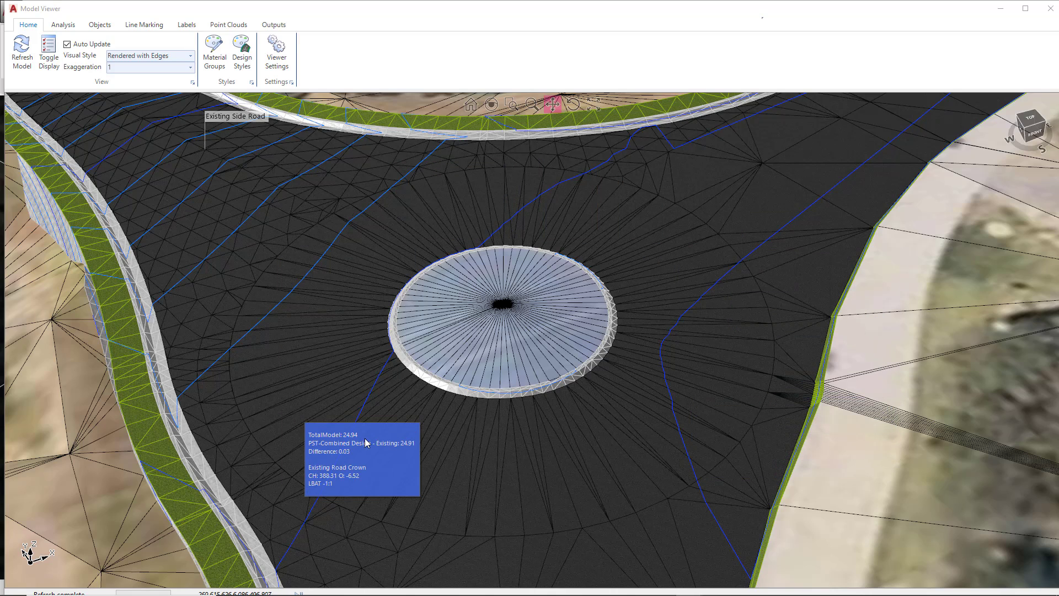
pyautogui.moveTo(572, 422); pyautogui.dragTo(520, 392, button='middle')
pyautogui.moveTo(801, 421); pyautogui.dragTo(468, 374)
pyautogui.moveTo(566, 357)
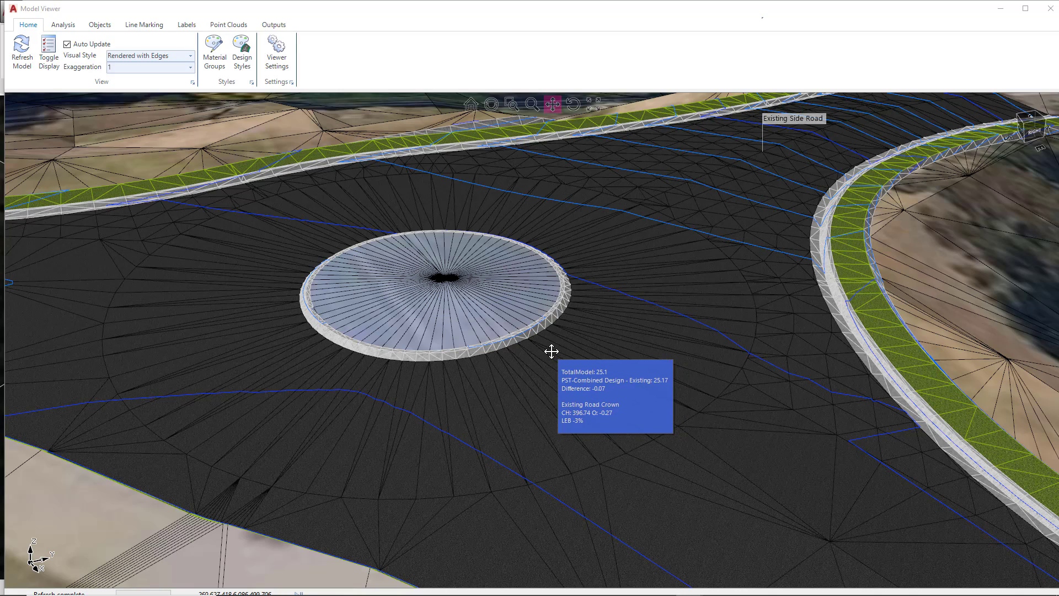
# Display the Inner Island cross-section at 16.000, check its −0.64% crossfall, and open its grading profile
pyautogui.press('ctrl')
pyautogui.rightClick(531, 333)
pyautogui.click(580, 377)
pyautogui.moveTo(334, 45); pyautogui.dragTo(693, 192)
pyautogui.moveTo(876, 389); pyautogui.dragTo(939, 489)
pyautogui.scroll(4, 665, 445)
pyautogui.moveTo(555, 404); pyautogui.dragTo(627, 403, button='middle')
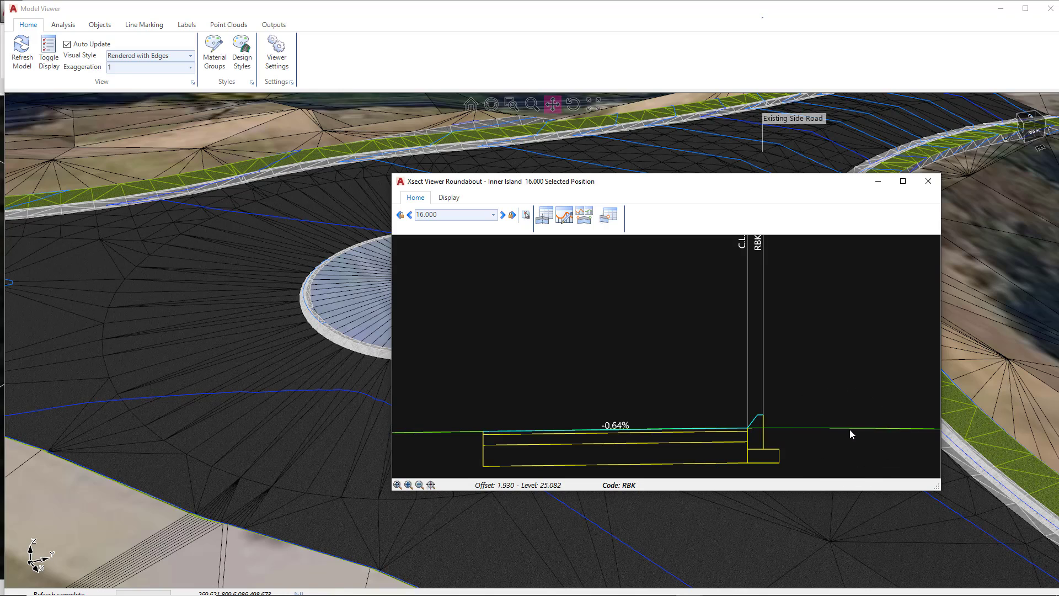
pyautogui.click(483, 435)
pyautogui.click(562, 217)
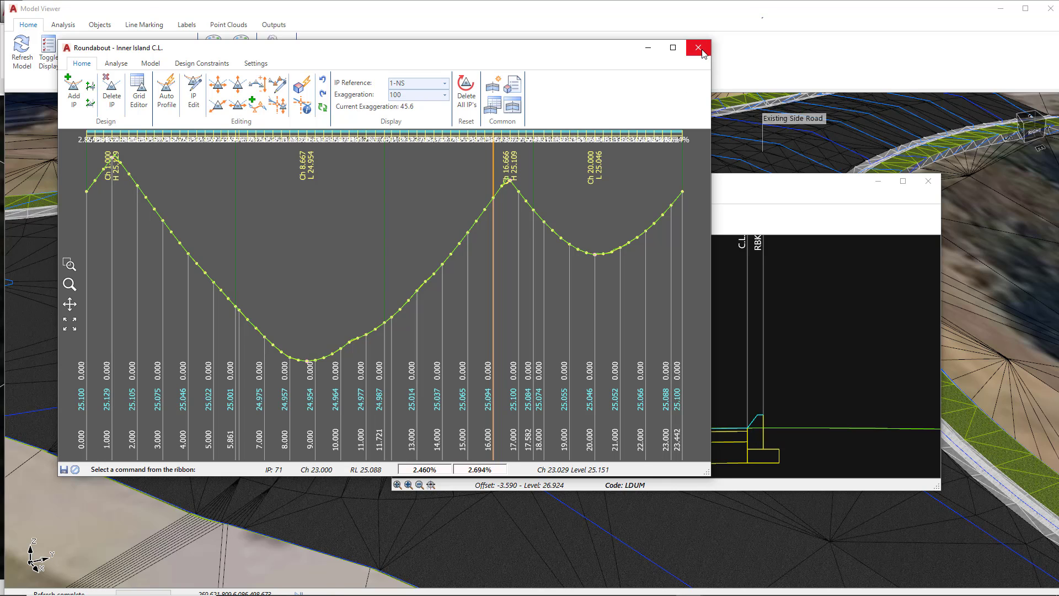
# Close the Roundabout profile and Xsect Viewer windows
pyautogui.click(701, 51)
pyautogui.click(928, 181)
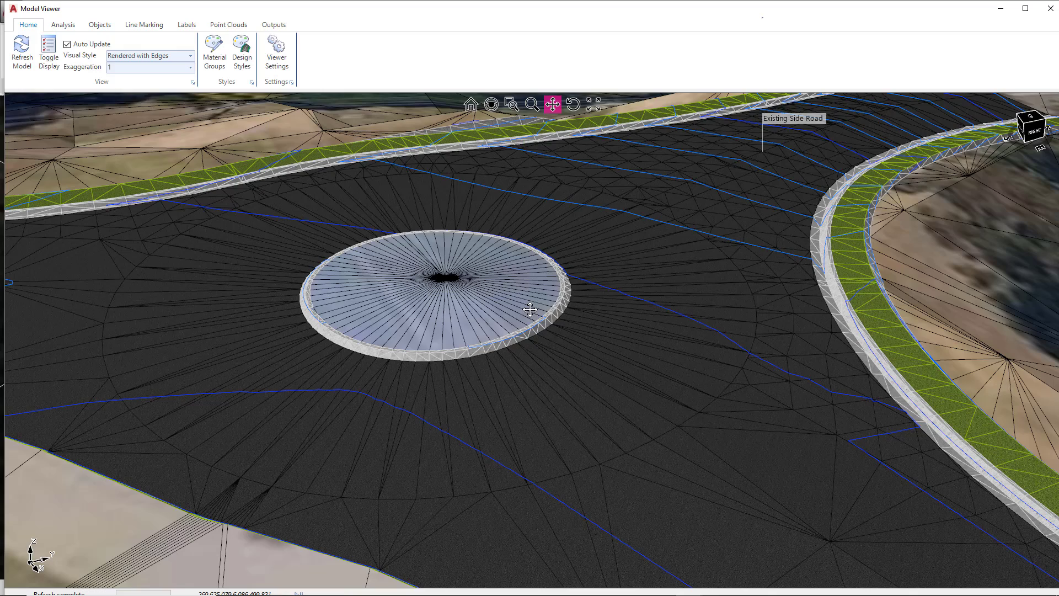